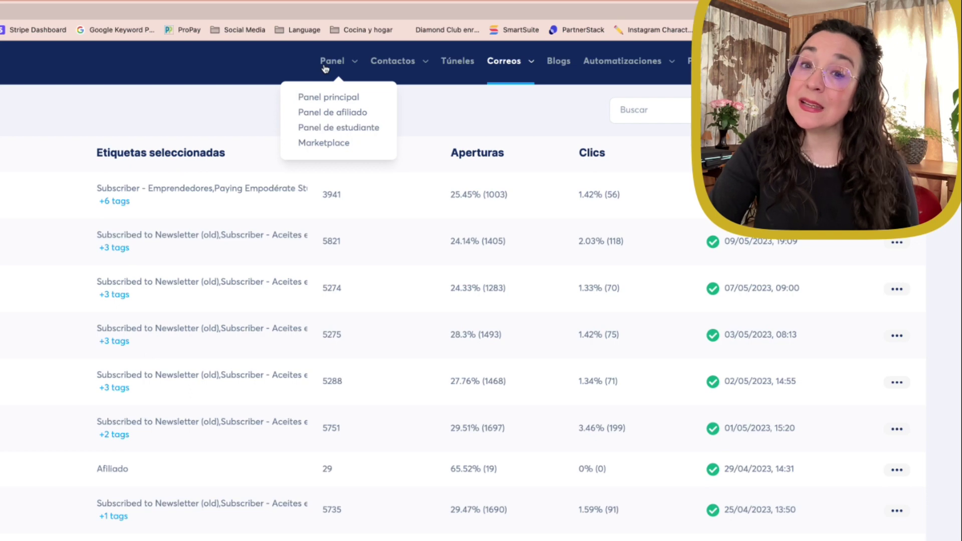
pyautogui.moveTo(395, 65)
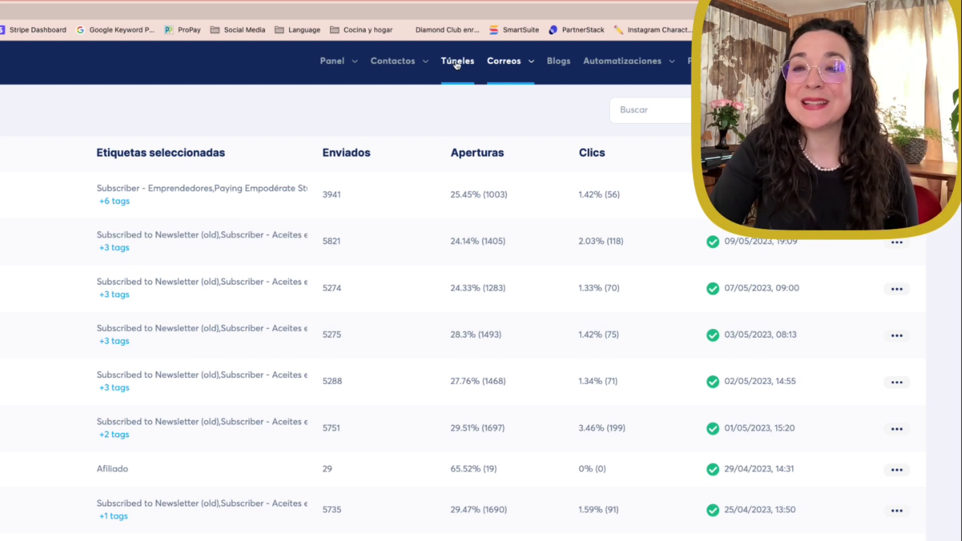
pyautogui.moveTo(503, 64)
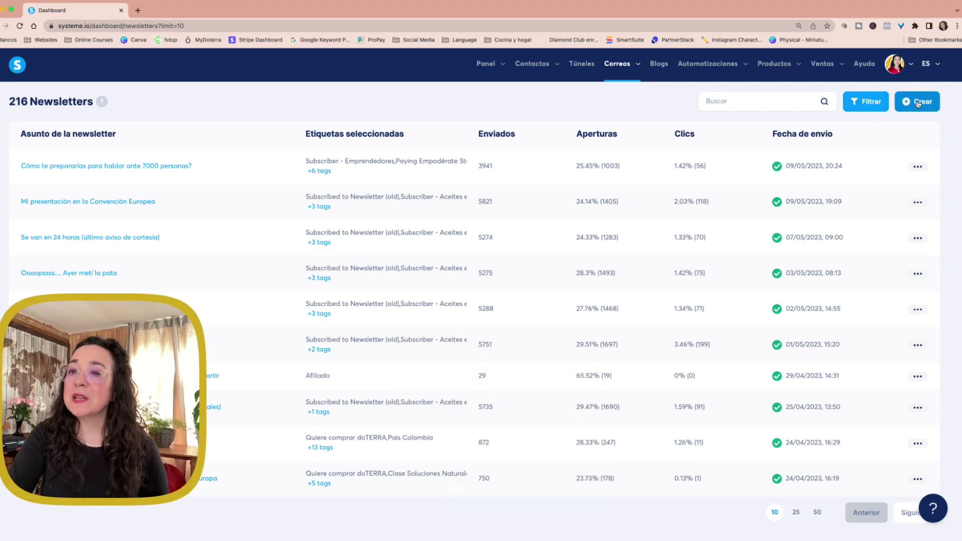
# - Open the new newsletter form and compare the classic editor option with the visual editor and its templates
pyautogui.click(918, 104)
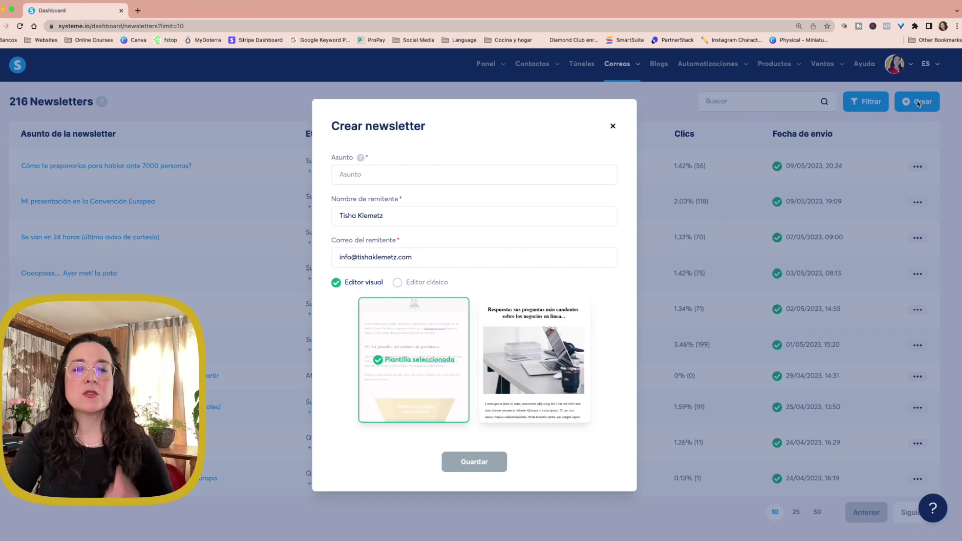
pyautogui.click(404, 283)
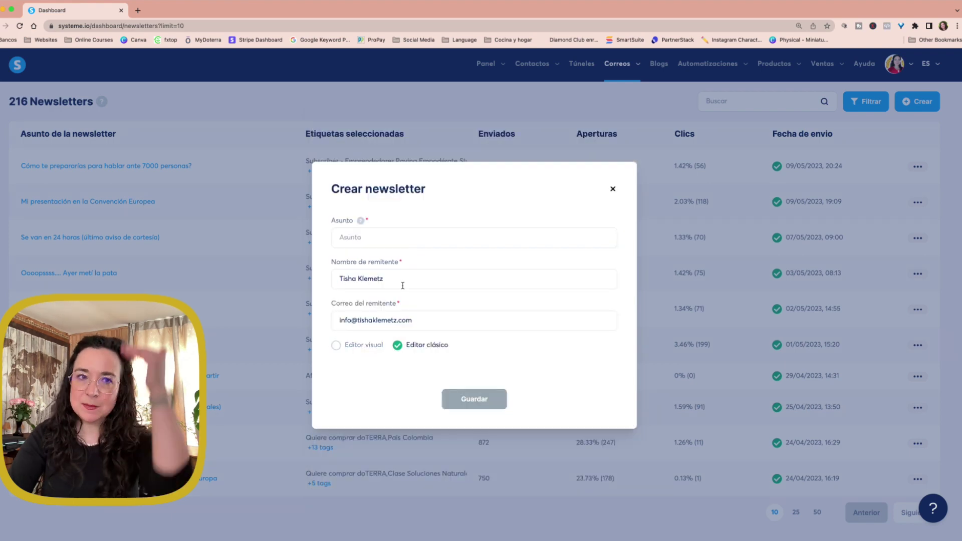
pyautogui.click(336, 345)
pyautogui.moveTo(532, 398)
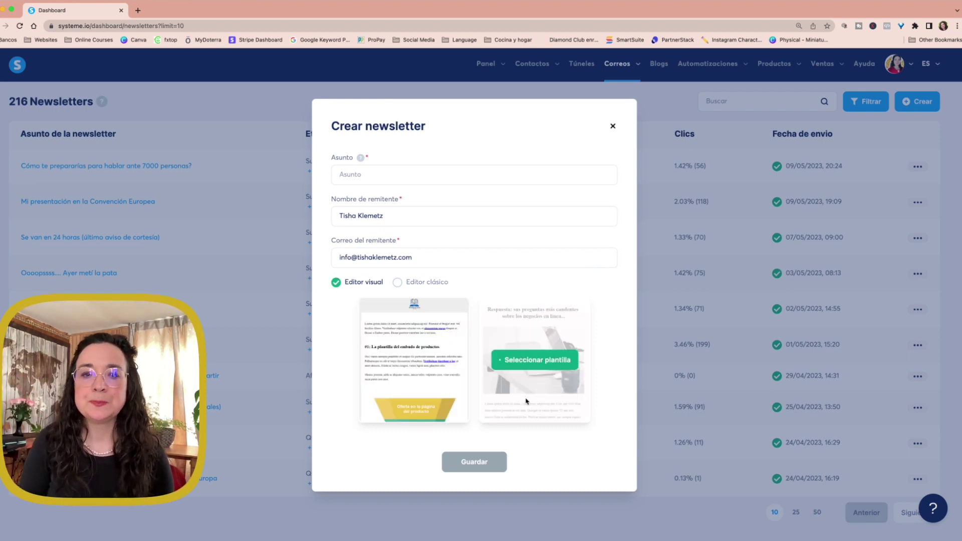
pyautogui.moveTo(419, 345)
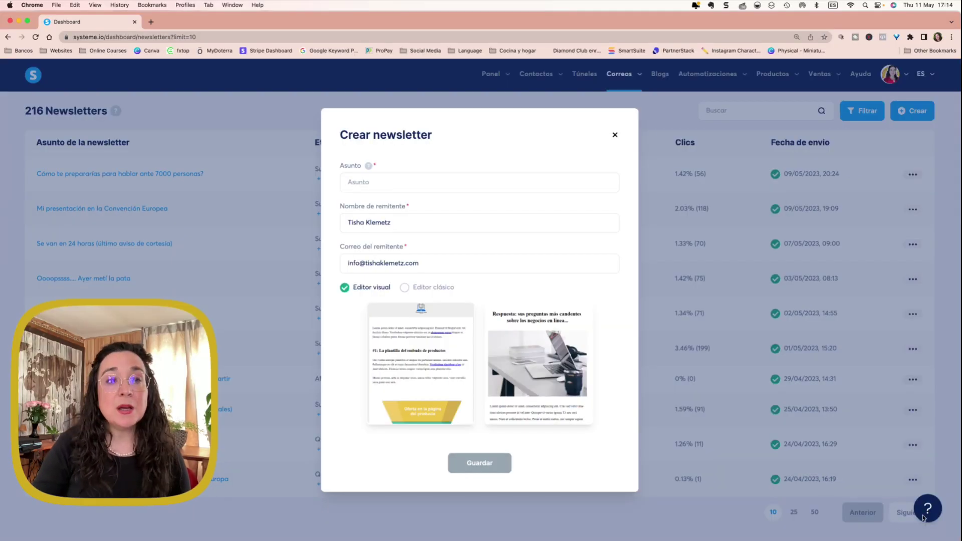
# - Look at the help assistant's instant answers and close the newsletter form
pyautogui.click(930, 518)
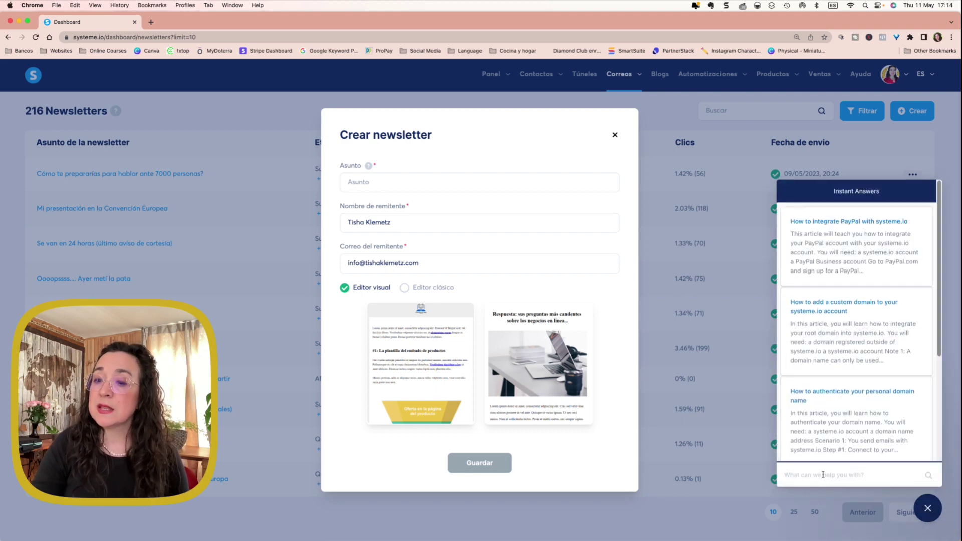
pyautogui.click(883, 141)
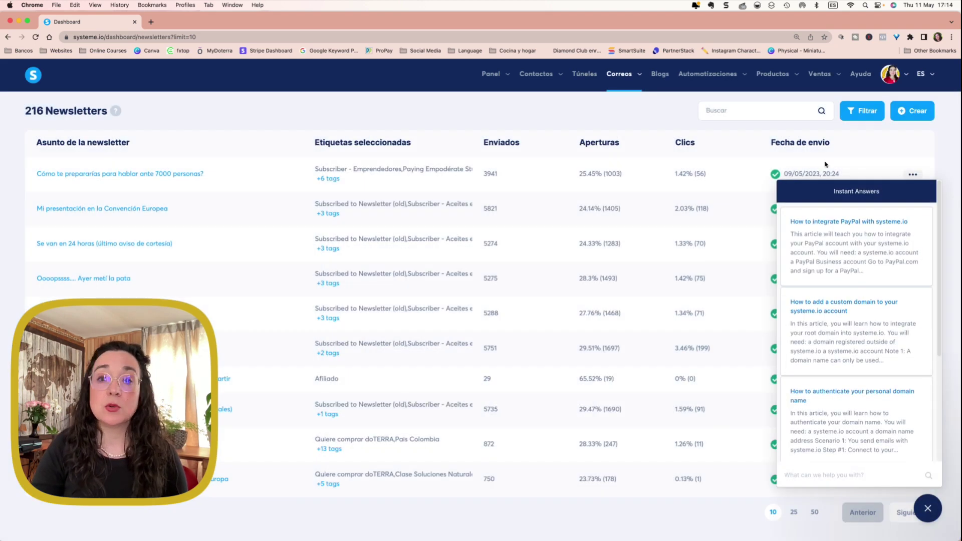
# - Create a newsletter with the subject "Bienvenidos al reto del email", keeping the visual editor and the preselected template
pyautogui.click(915, 118)
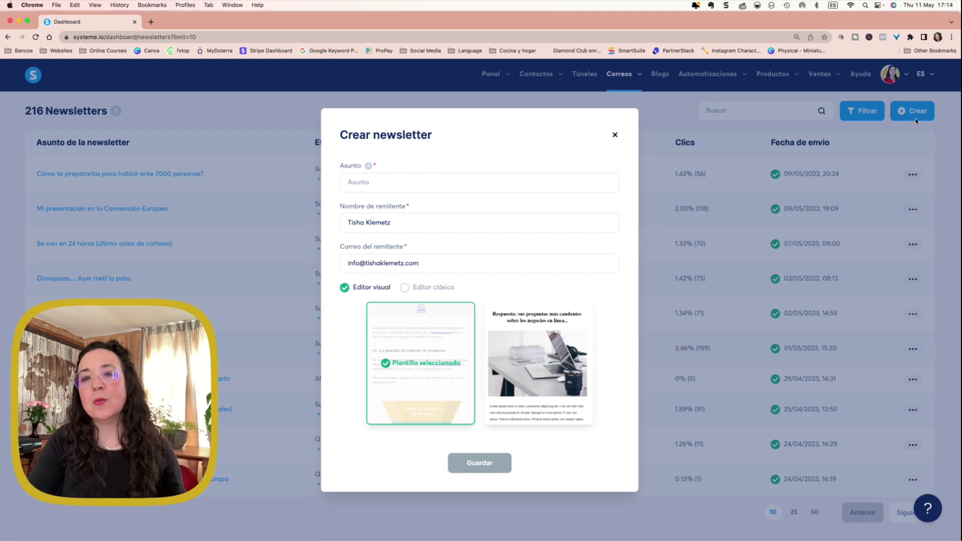
pyautogui.click(354, 185)
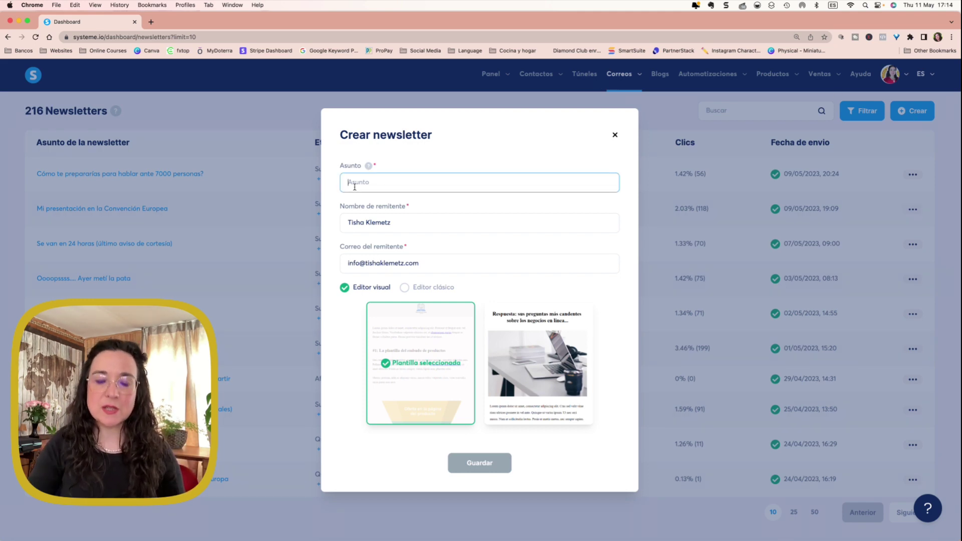
pyautogui.write('Bienveni')
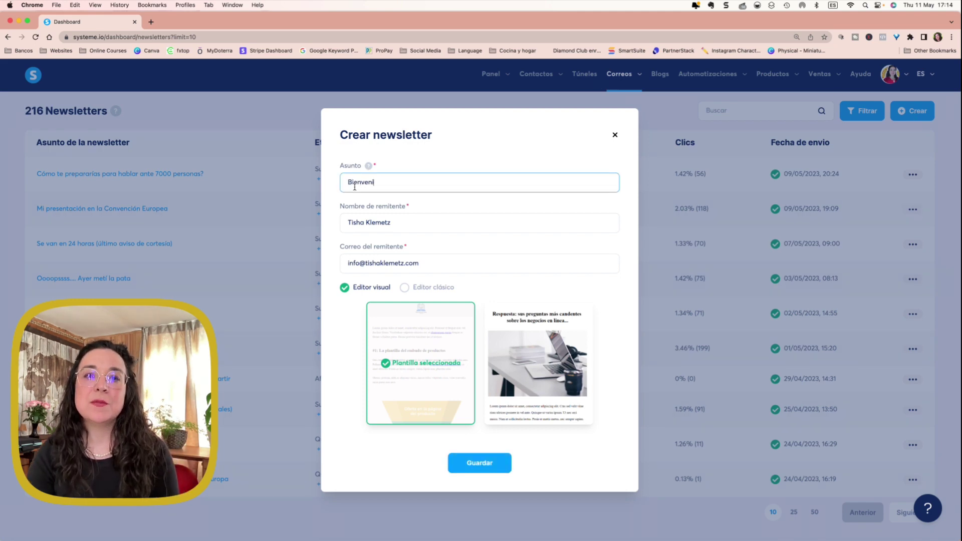
pyautogui.write('dos al reto del email')
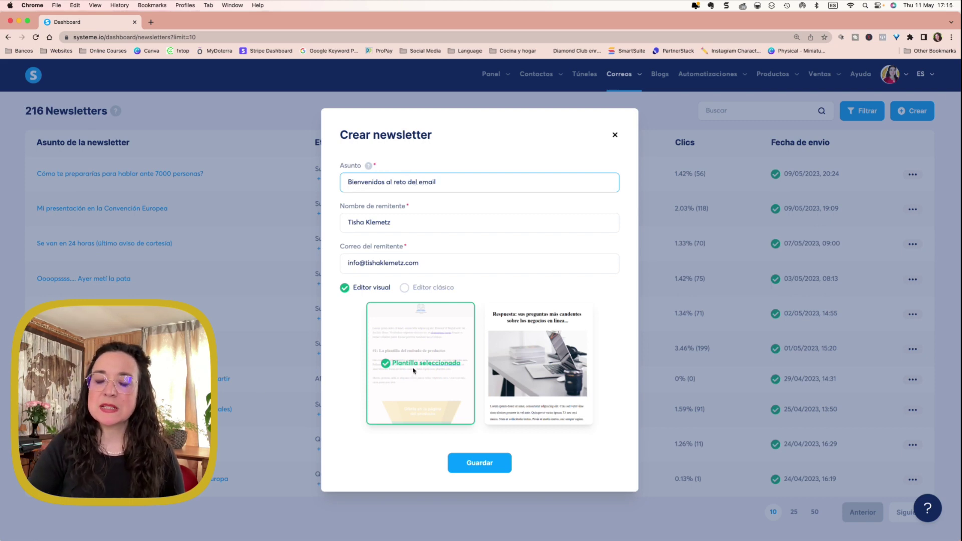
pyautogui.click(478, 467)
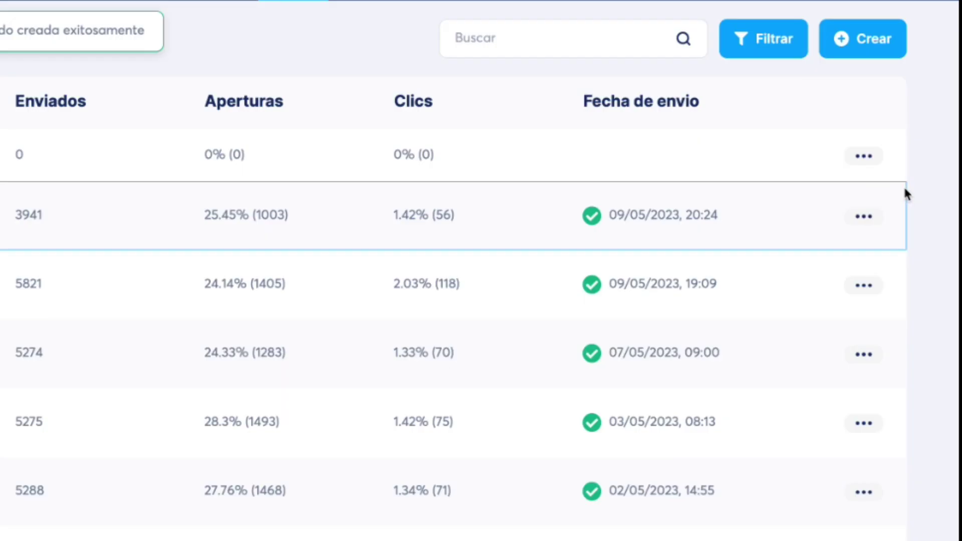
# - Check the actions available for the "Bienvenidos al reto del email" newsletter and open it for editing
pyautogui.click(913, 170)
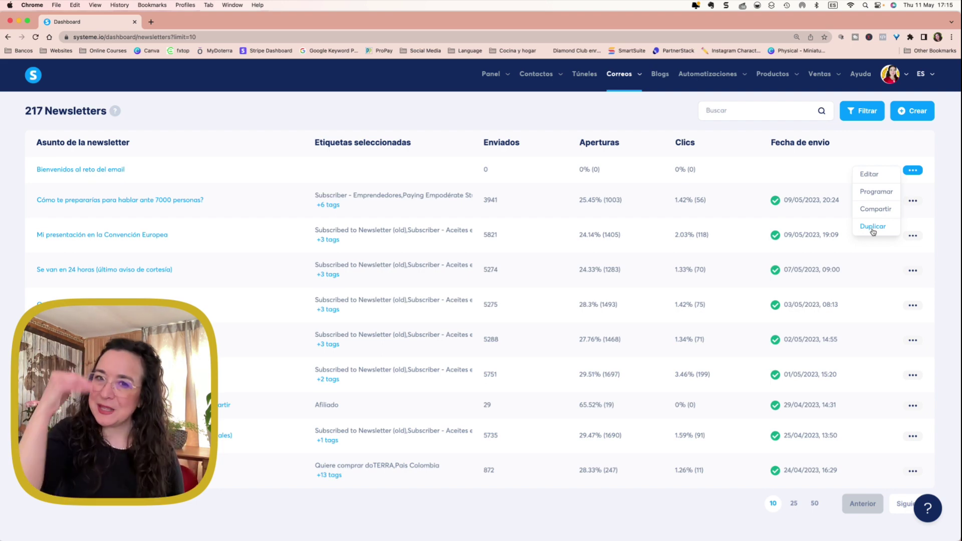
pyautogui.click(872, 228)
pyautogui.click(50, 170)
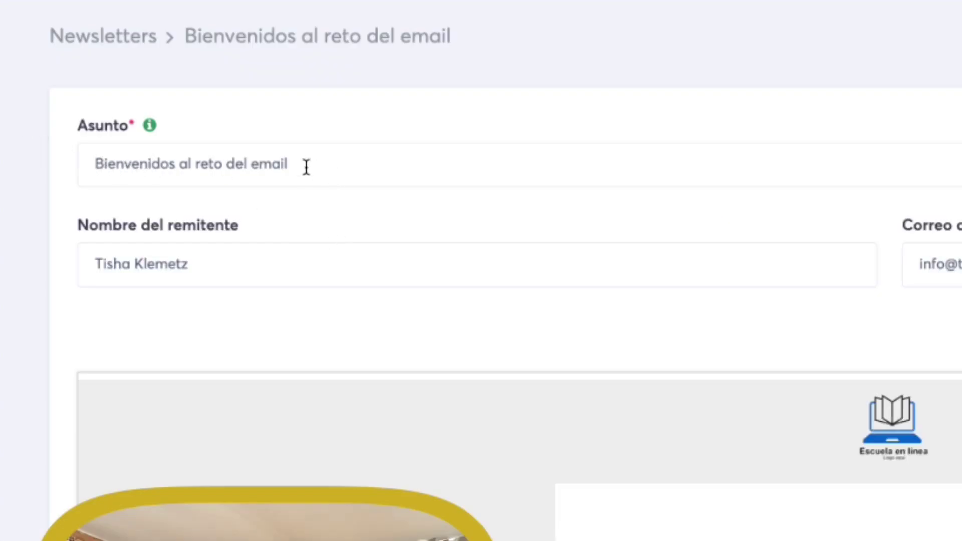
# - Review the newsletter's subject and sender name fields
pyautogui.click(88, 161)
pyautogui.moveTo(87, 161); pyautogui.dragTo(407, 161)
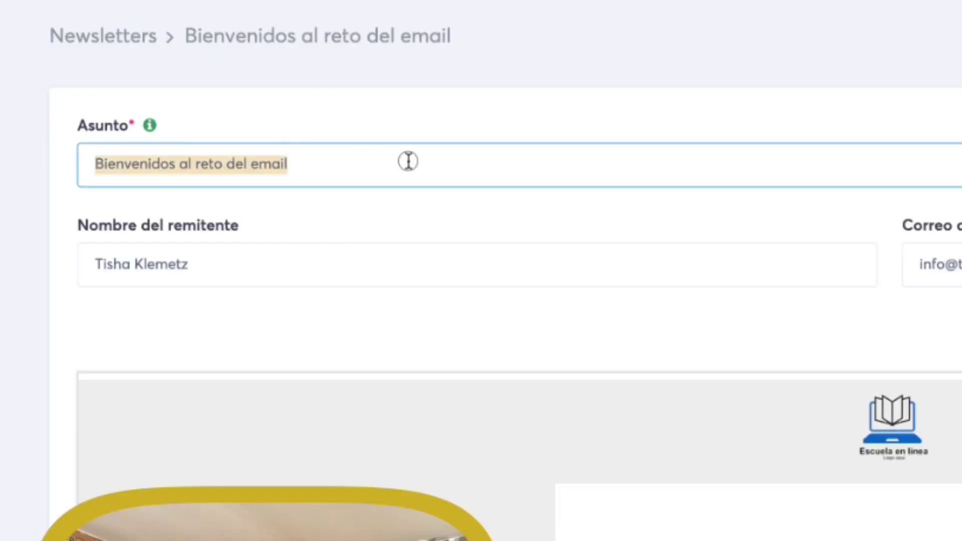
pyautogui.click(209, 276)
pyautogui.moveTo(228, 266); pyautogui.dragTo(7, 270)
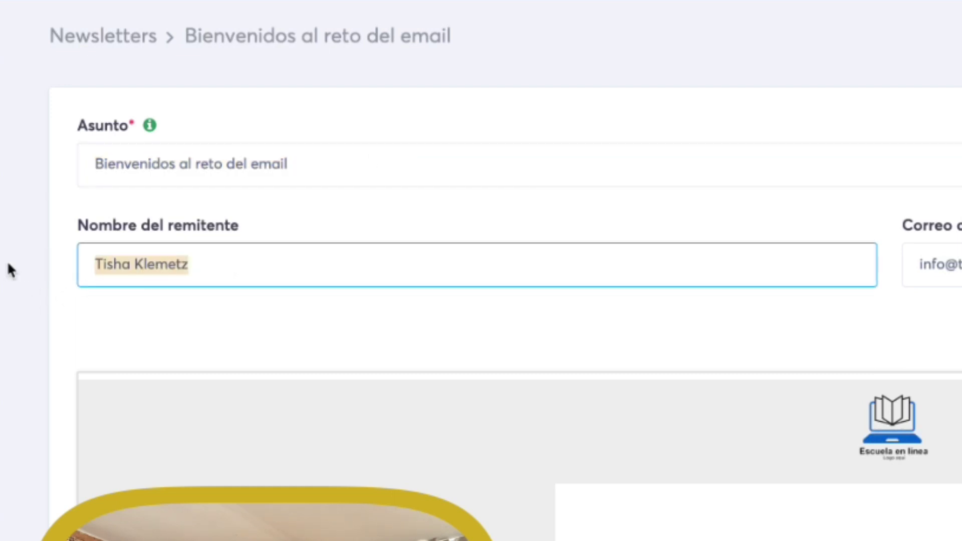
pyautogui.press('Tab')
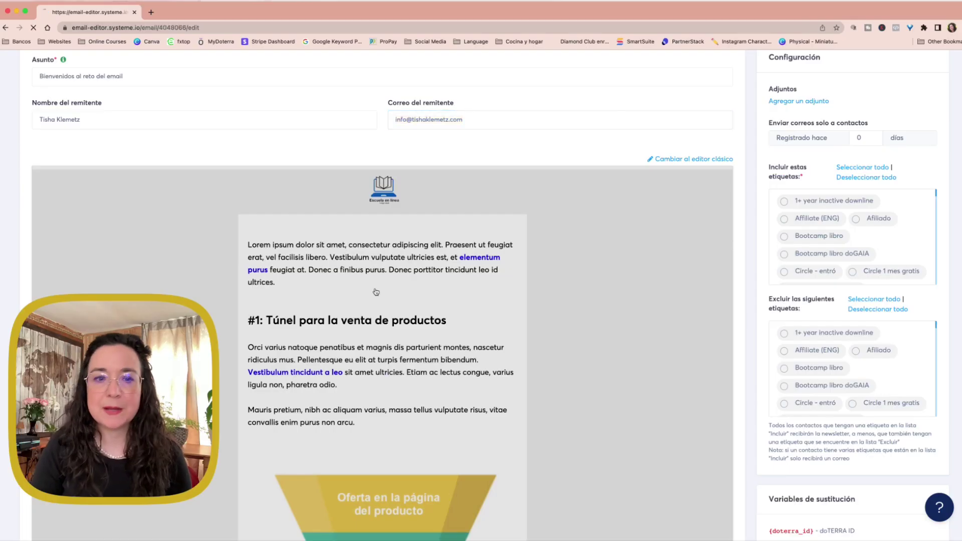
# - Open the newsletter body in the visual email editor and clear the template's header logo image
pyautogui.click(285, 244)
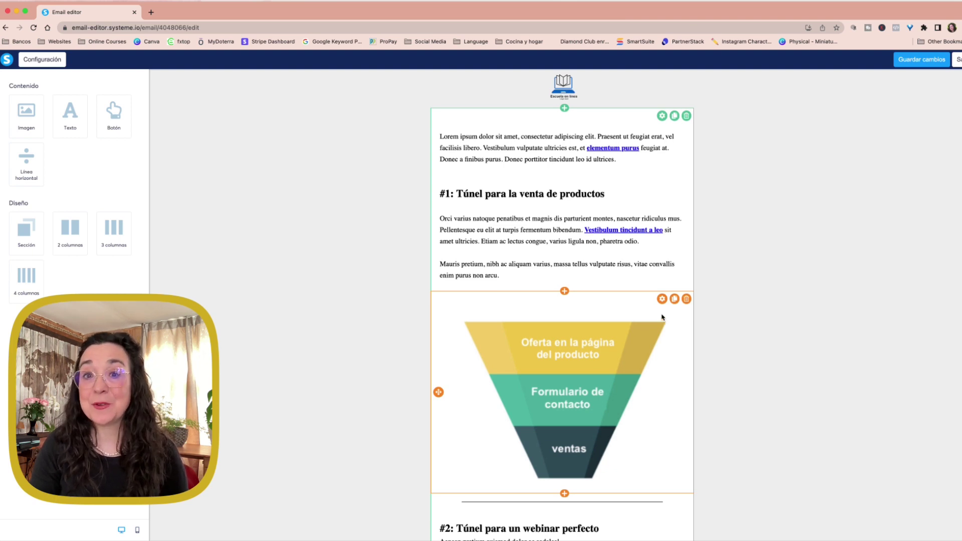
pyautogui.click(563, 91)
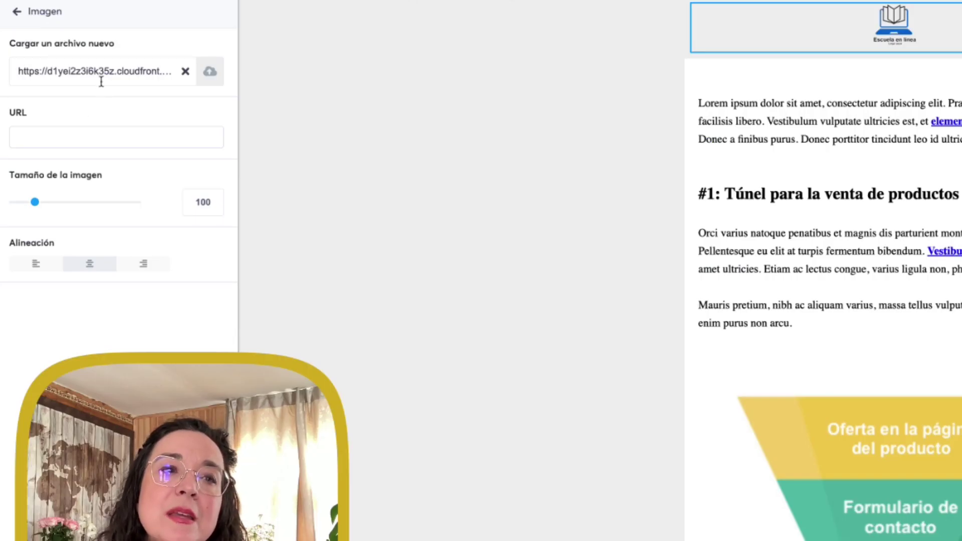
pyautogui.click(186, 73)
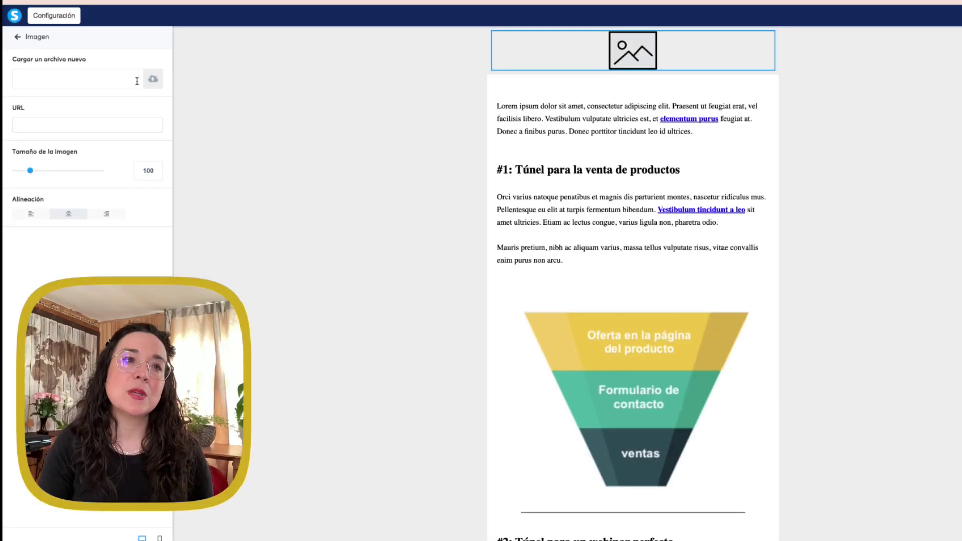
# - Insert the personal brand logo from the file manager into the header image and set its size to 151
pyautogui.click(152, 79)
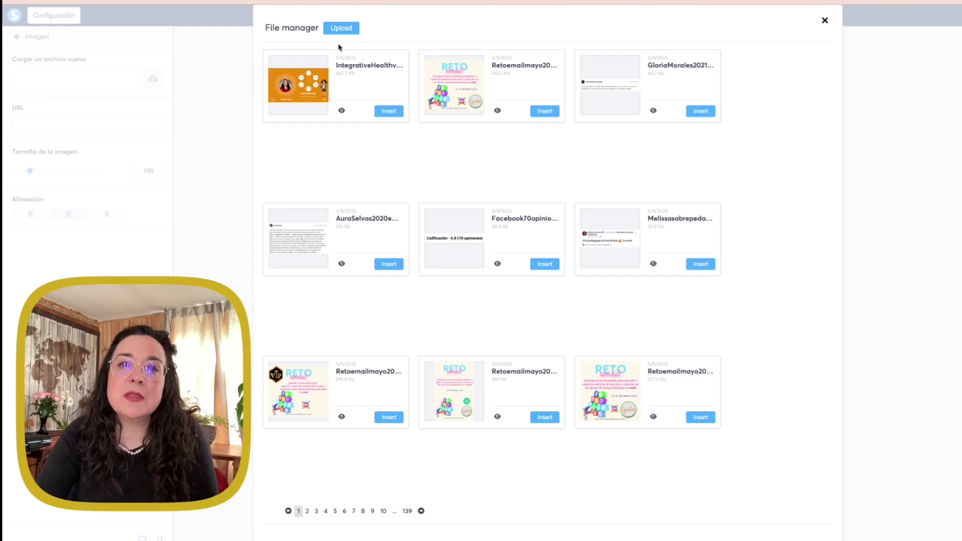
pyautogui.click(421, 510)
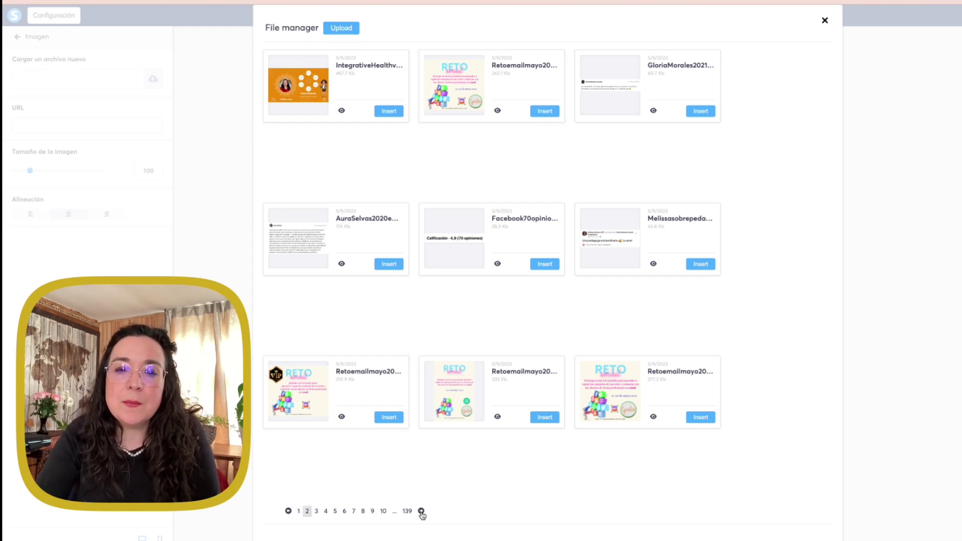
pyautogui.click(422, 511)
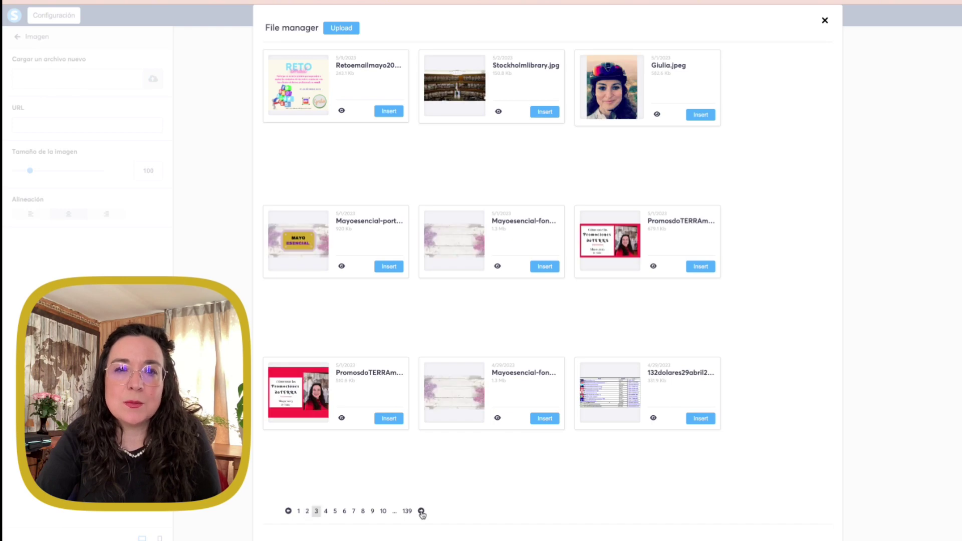
pyautogui.click(421, 511)
pyautogui.click(544, 112)
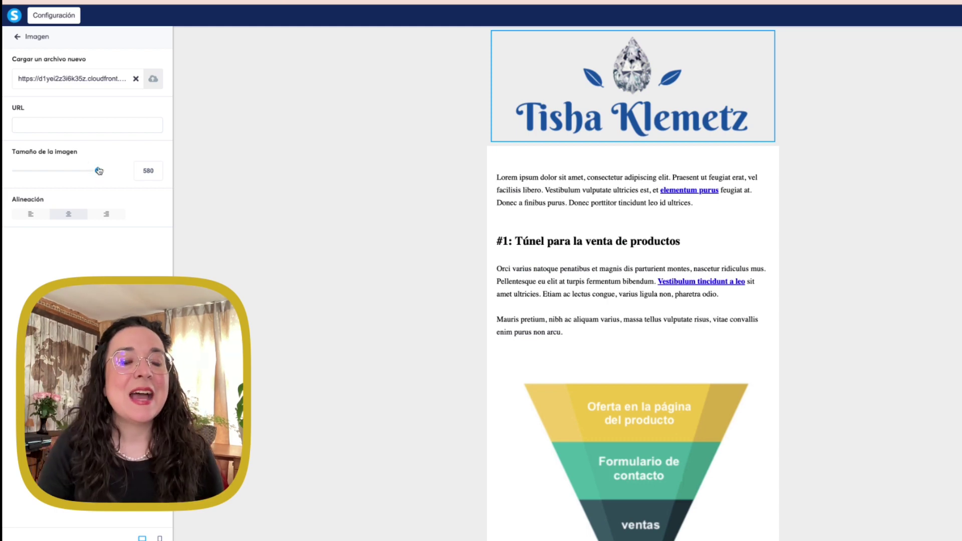
pyautogui.moveTo(98, 170); pyautogui.dragTo(38, 171)
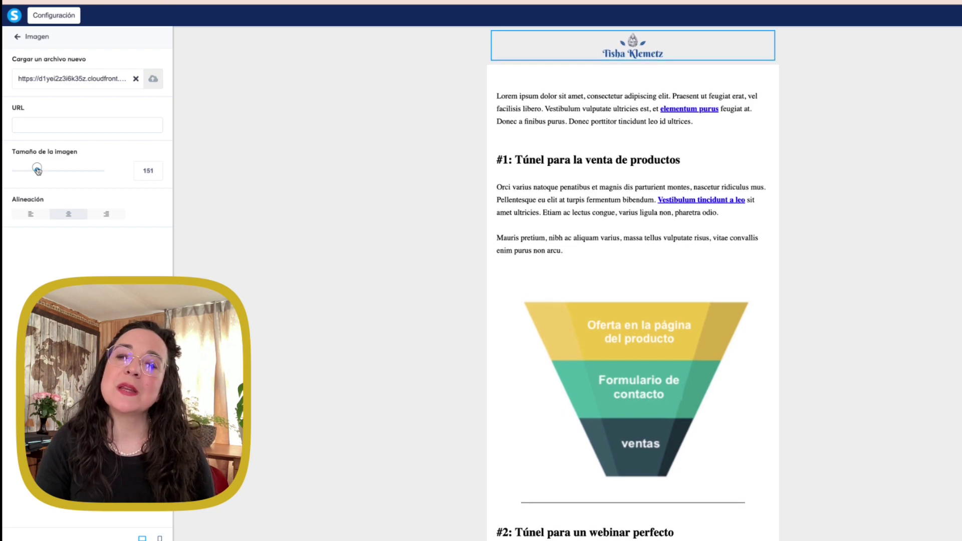
# - Delete the text block containing "#1: Túnel para la venta de productos" and the funnel image beneath it
pyautogui.click(547, 130)
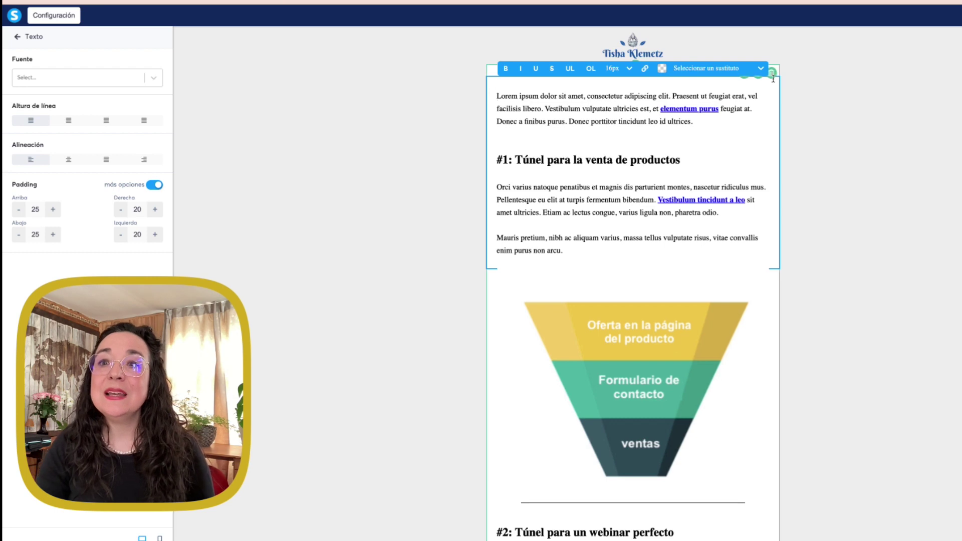
pyautogui.click(801, 100)
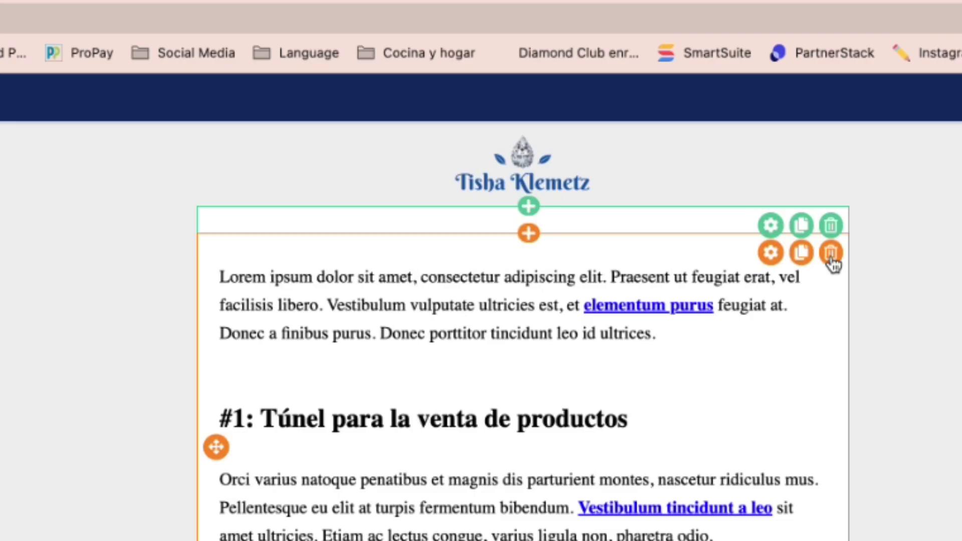
pyautogui.click(831, 253)
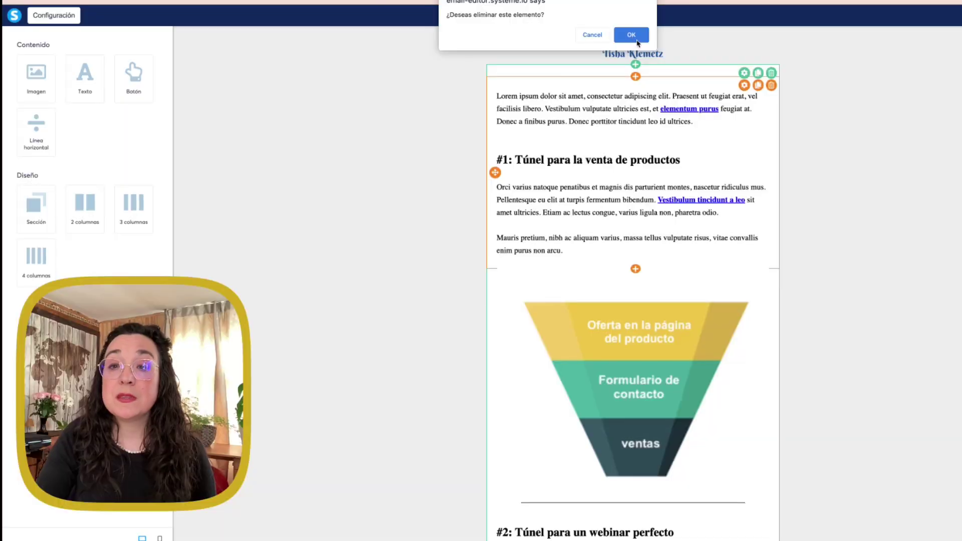
pyautogui.click(526, 150)
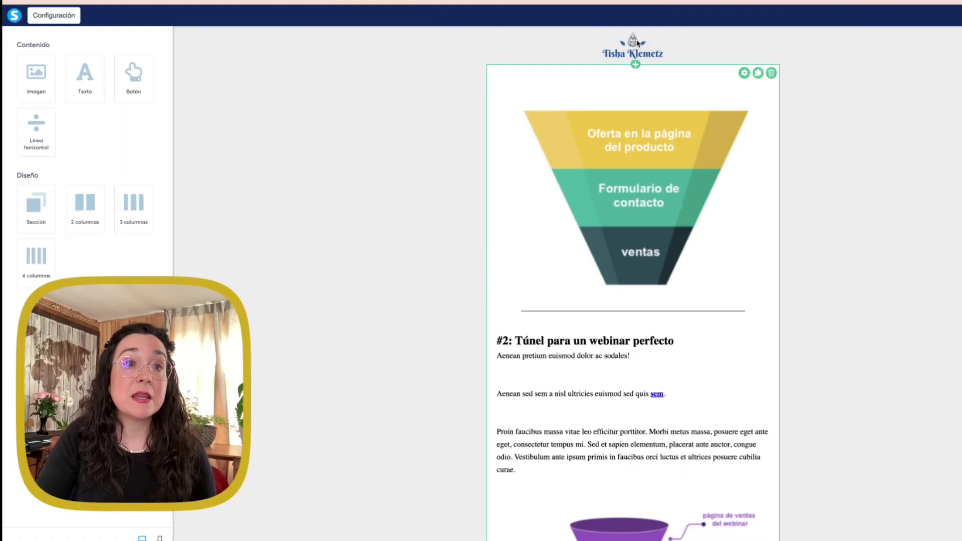
pyautogui.click(772, 87)
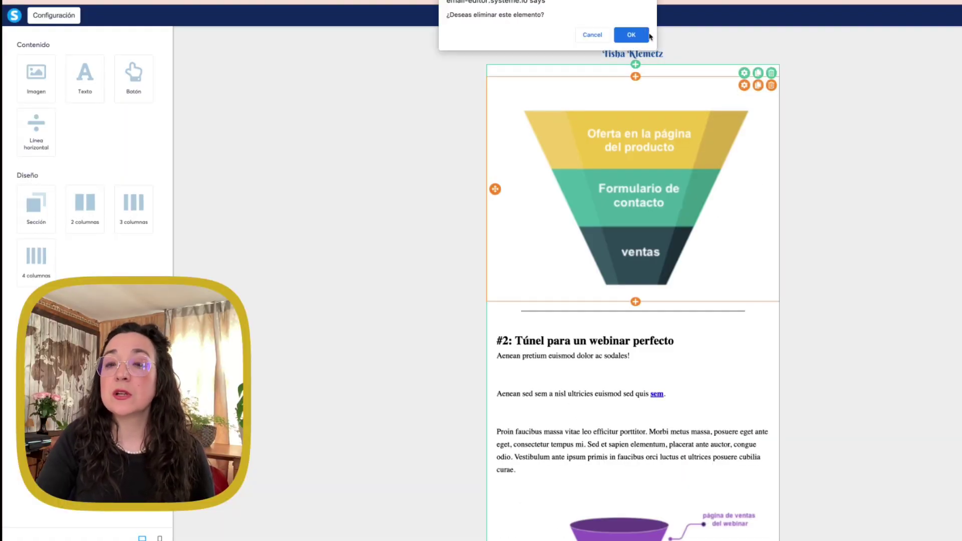
pyautogui.click(632, 35)
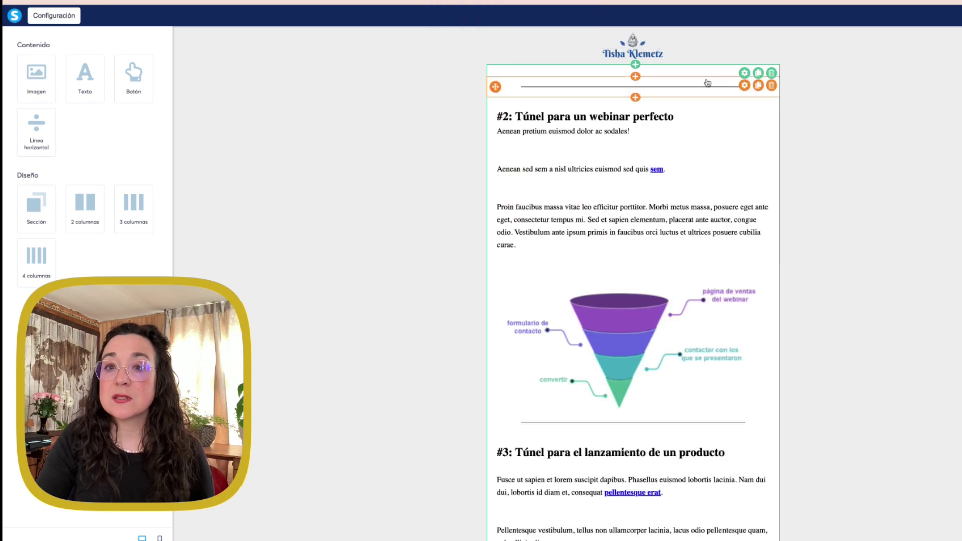
# - Delete the upper divider and the "#2: Túnel para un webinar perfecto" text with its funnel image and closing divider
pyautogui.click(695, 101)
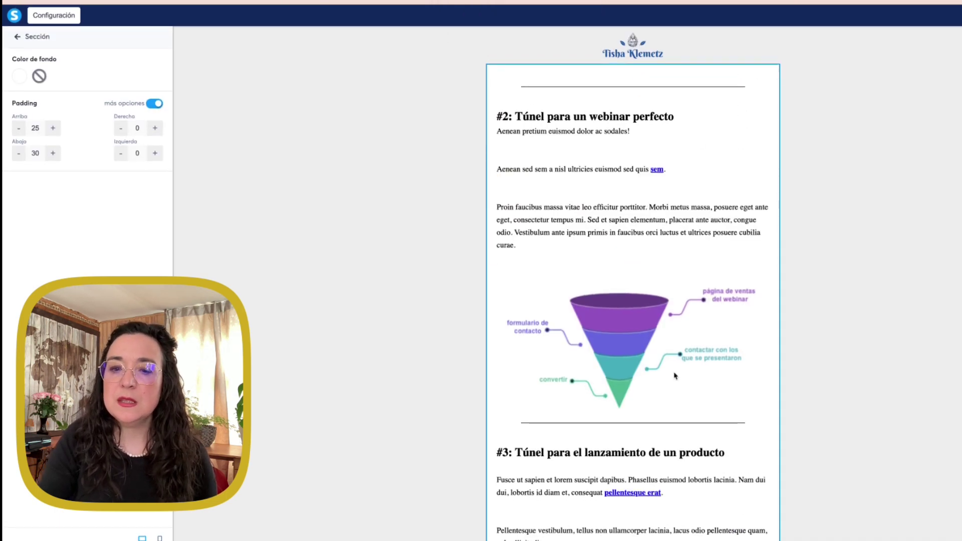
pyautogui.press('Escape')
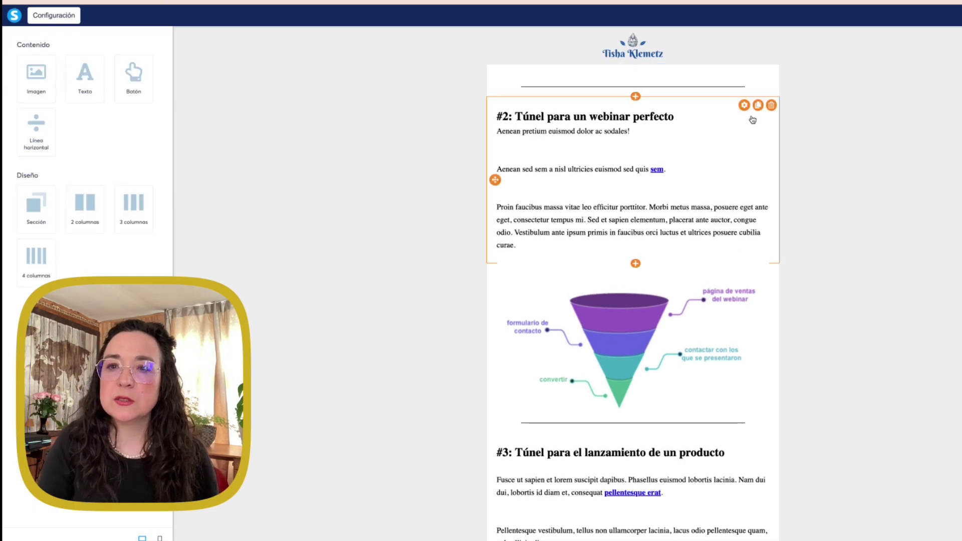
pyautogui.click(771, 106)
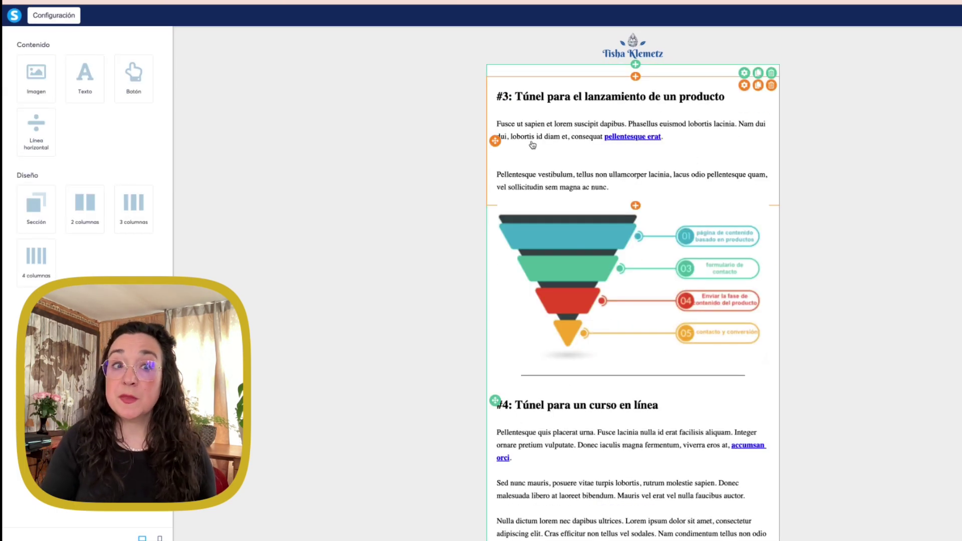
# - Add a text block above the "#3" section and replace its sample text with "Hola, {first_name}!", using the Nombre substitute for the name
pyautogui.moveTo(78, 79); pyautogui.dragTo(548, 93)
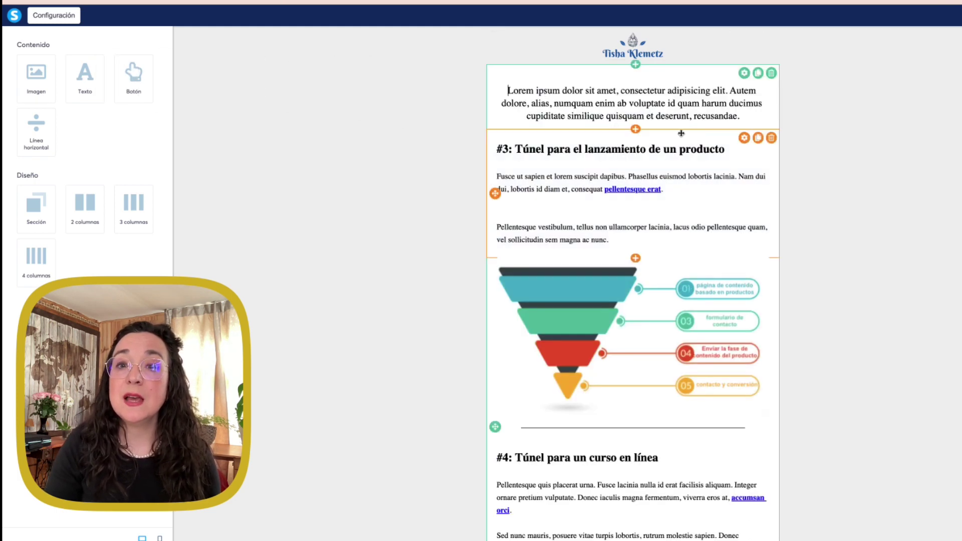
pyautogui.click(745, 120)
pyautogui.moveTo(745, 120); pyautogui.dragTo(507, 90)
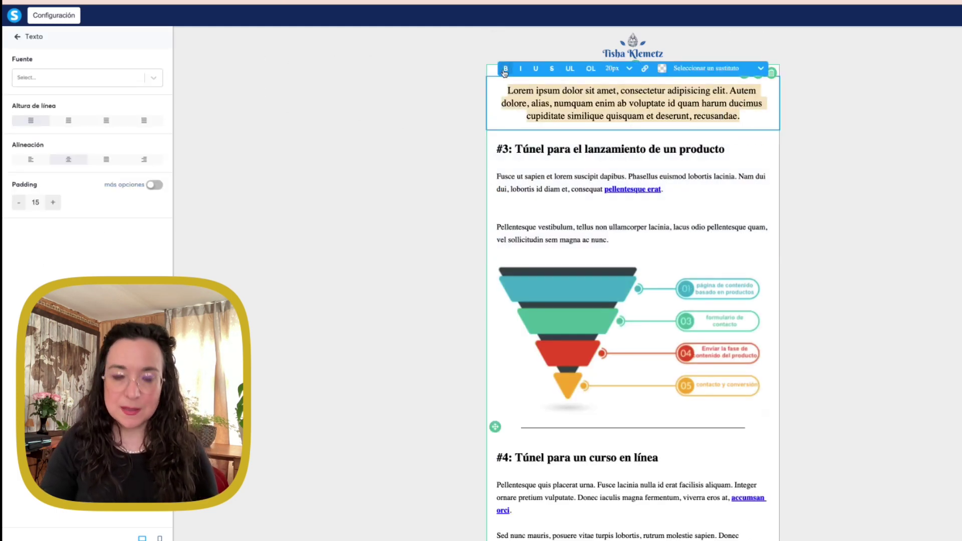
pyautogui.write('Hola,')
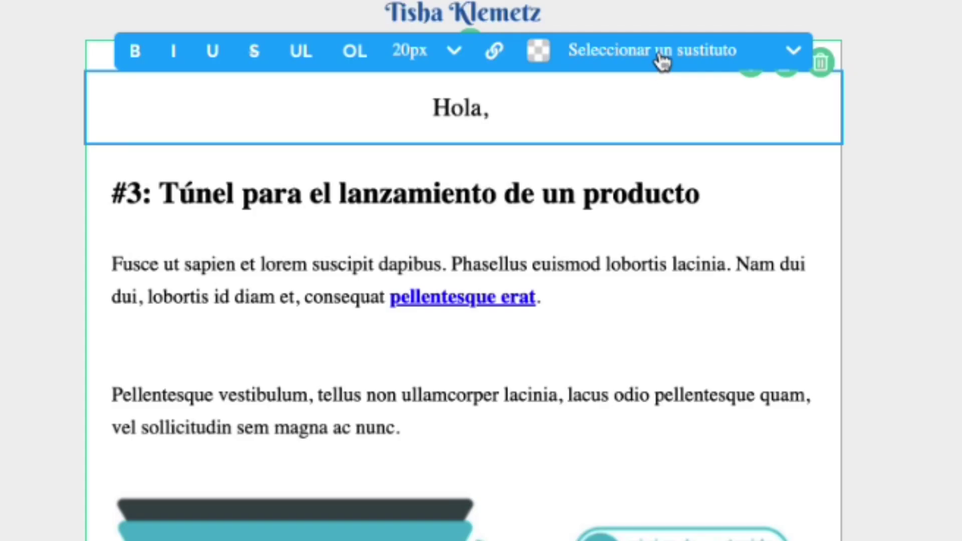
pyautogui.click(767, 50)
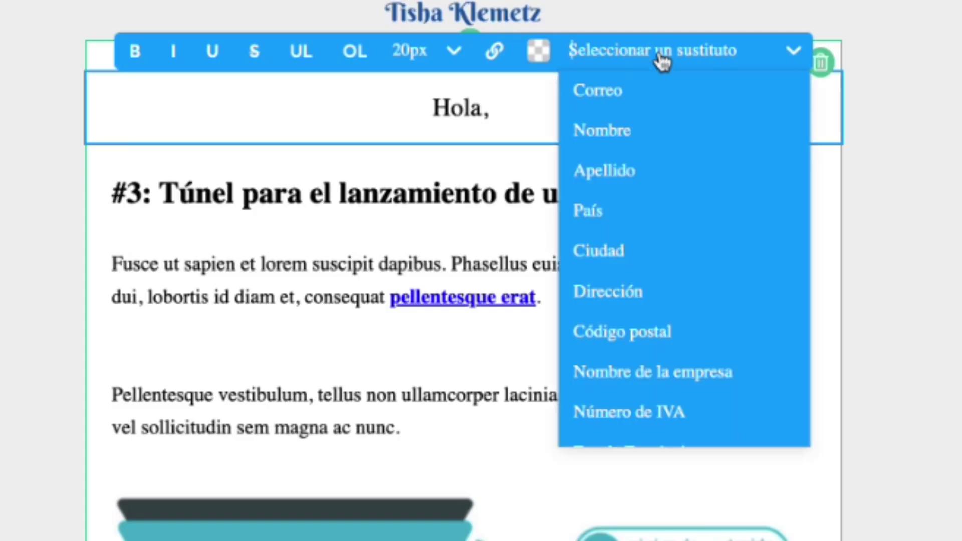
pyautogui.click(599, 130)
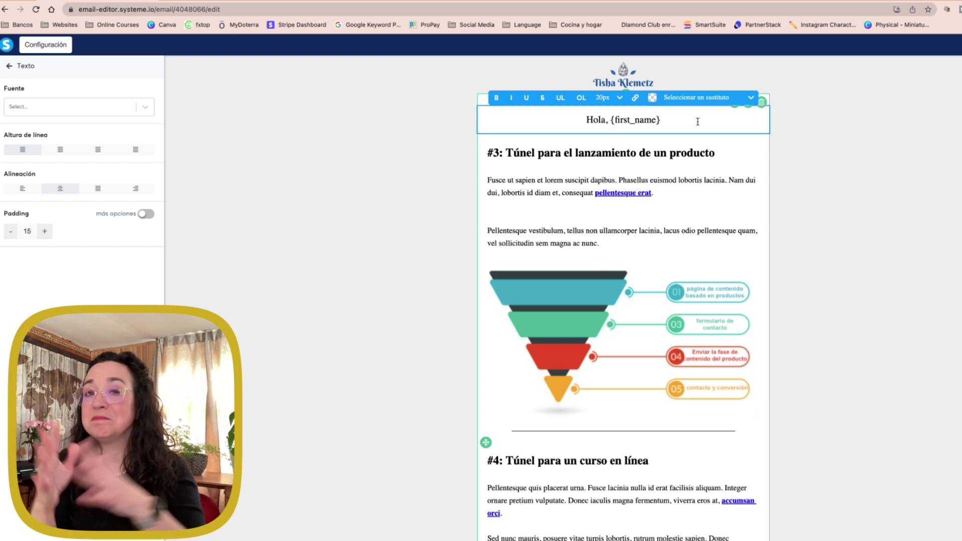
pyautogui.write('!')
pyautogui.press('Return')
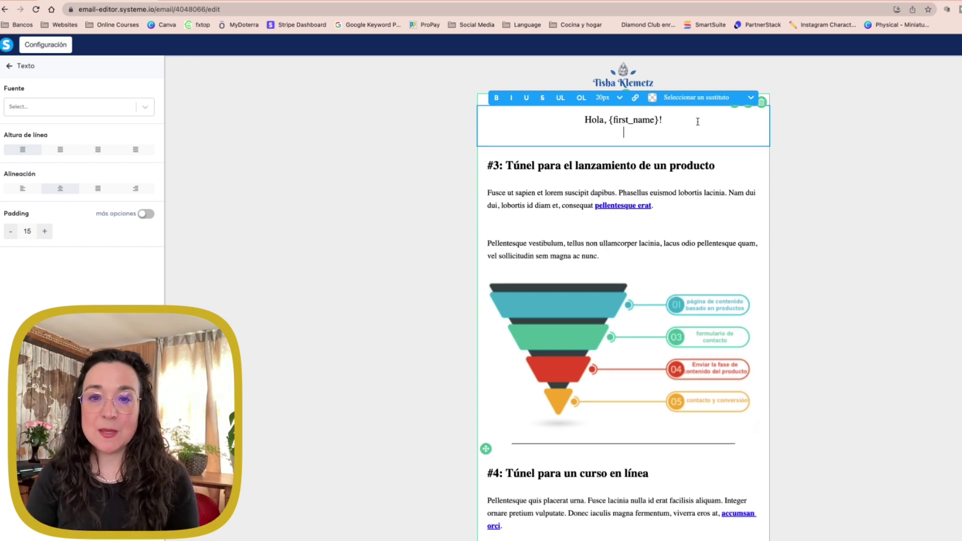
# - Write "Aquí viene mi nuevo boletín informativo." on the line below the greeting
pyautogui.write('B')
pyautogui.press('BackSpace')
pyautogui.write('Aquí viene mi nuevo boletín informativo')
pyautogui.write('.')
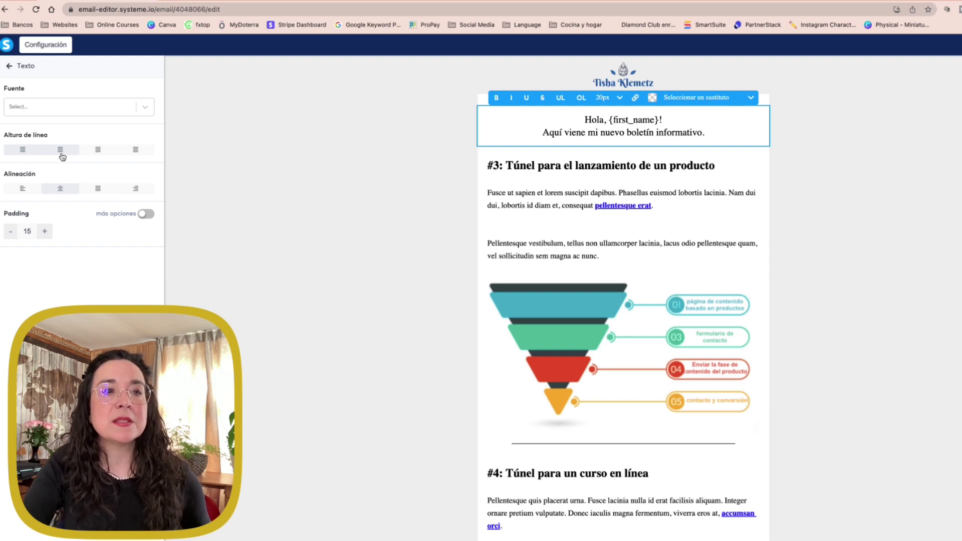
# - Left-align the greeting text block and set its font size to 18px
pyautogui.click(22, 189)
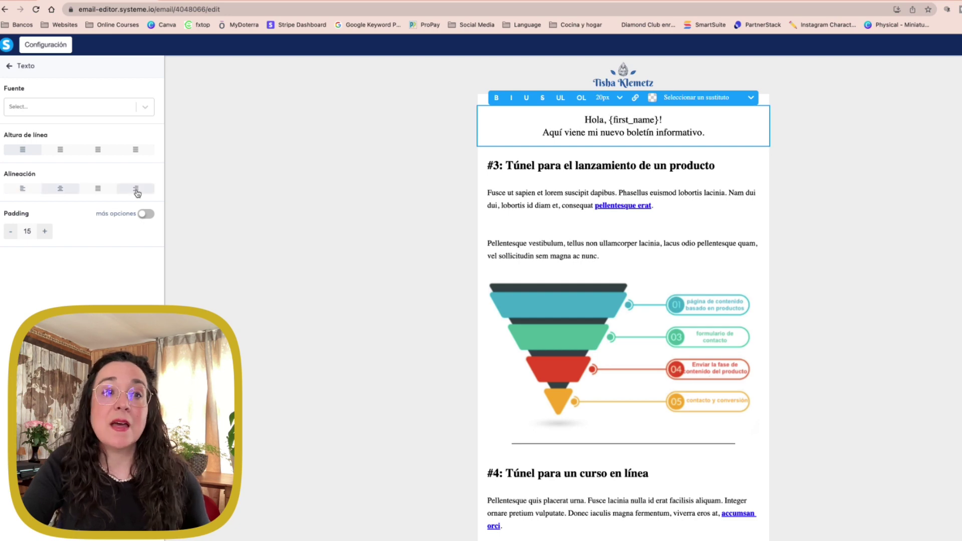
pyautogui.click(136, 190)
pyautogui.click(22, 189)
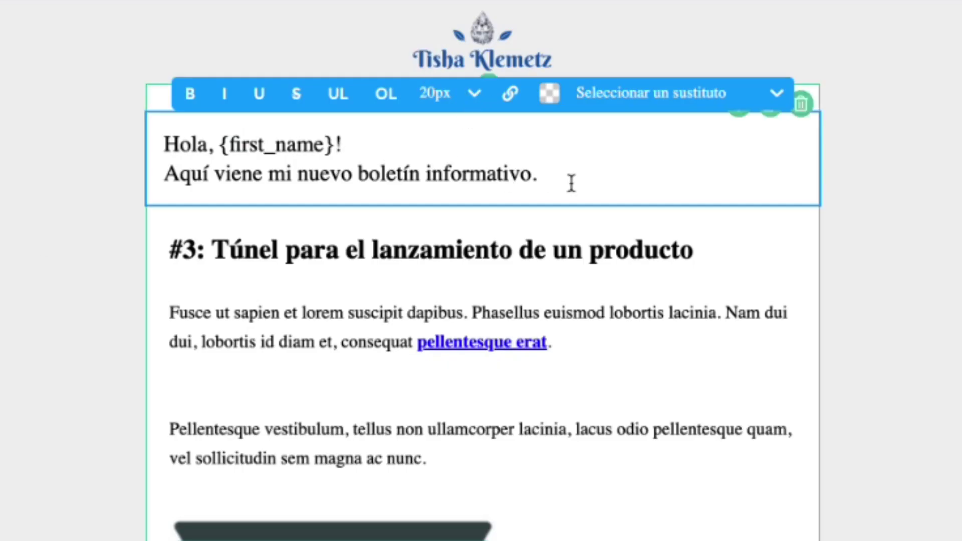
pyautogui.moveTo(569, 183); pyautogui.dragTo(138, 127)
pyautogui.click(474, 93)
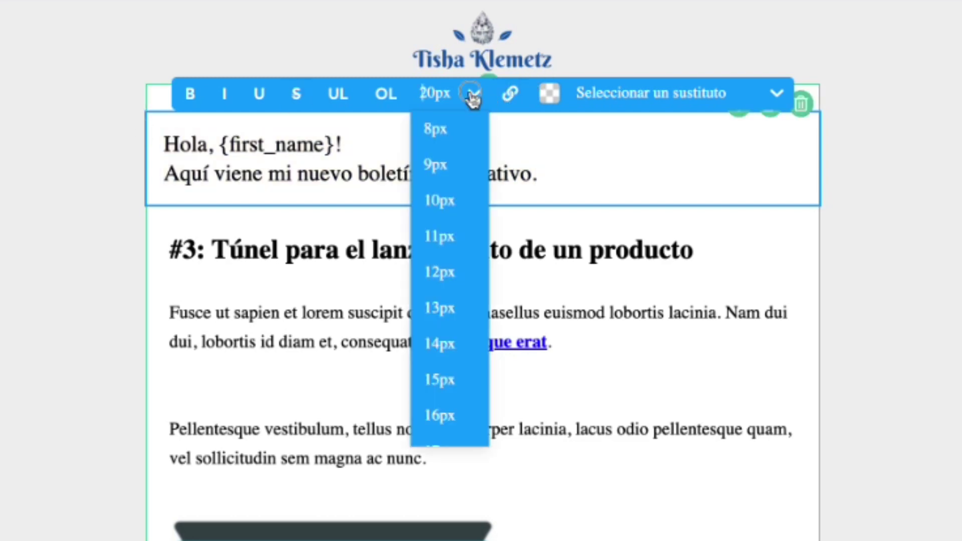
pyautogui.scroll(-4, 432, 343)
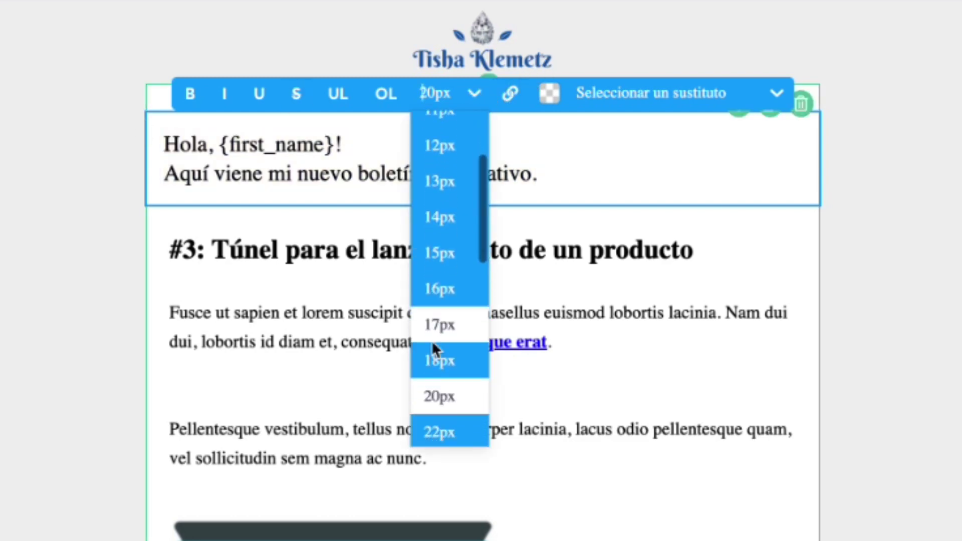
pyautogui.click(439, 318)
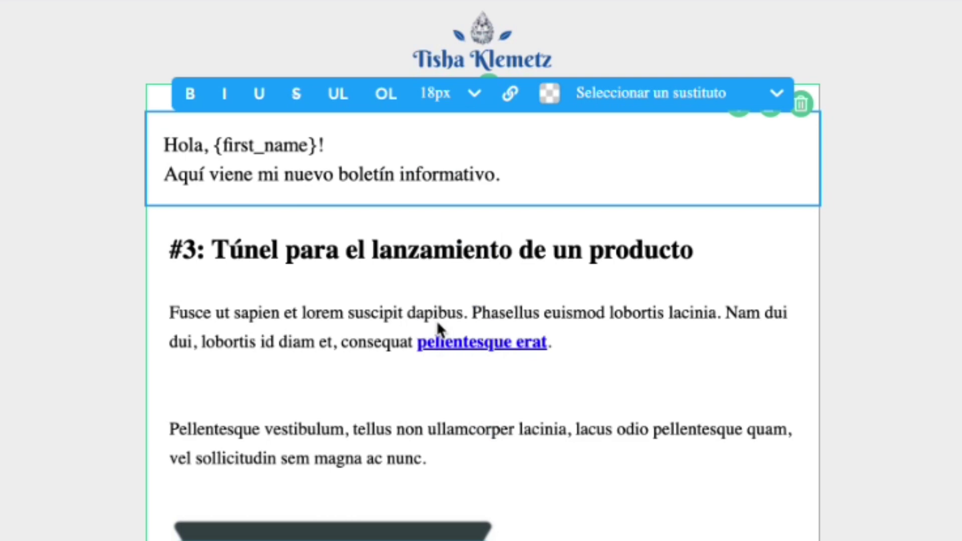
# - Make the "Hola, {first_name}!" line bold and color it purple
pyautogui.moveTo(511, 181); pyautogui.dragTo(203, 146)
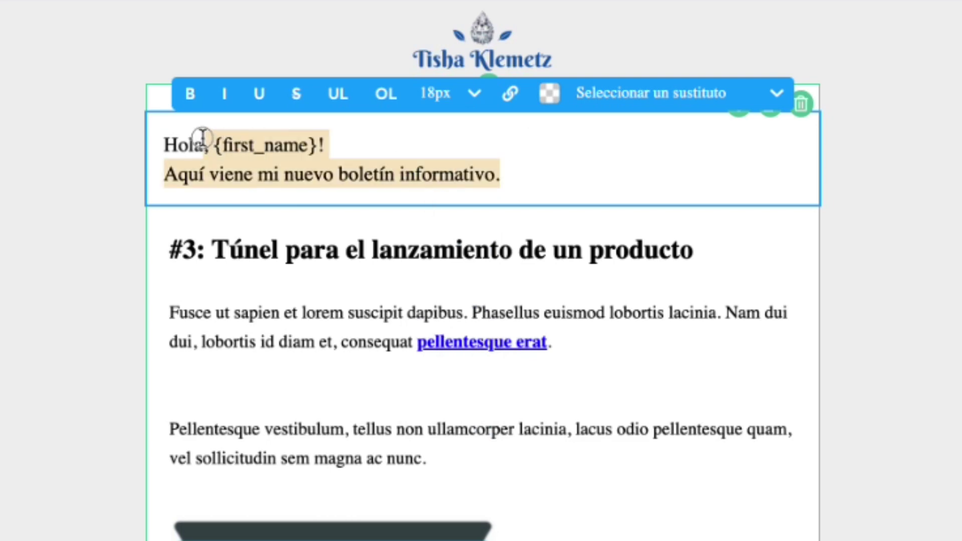
pyautogui.moveTo(343, 142); pyautogui.dragTo(85, 137)
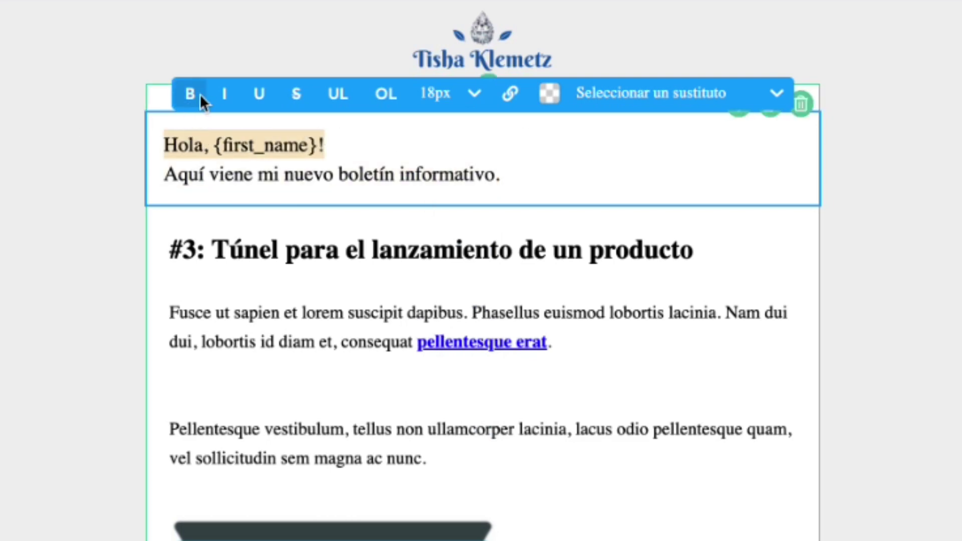
pyautogui.click(193, 94)
pyautogui.click(551, 94)
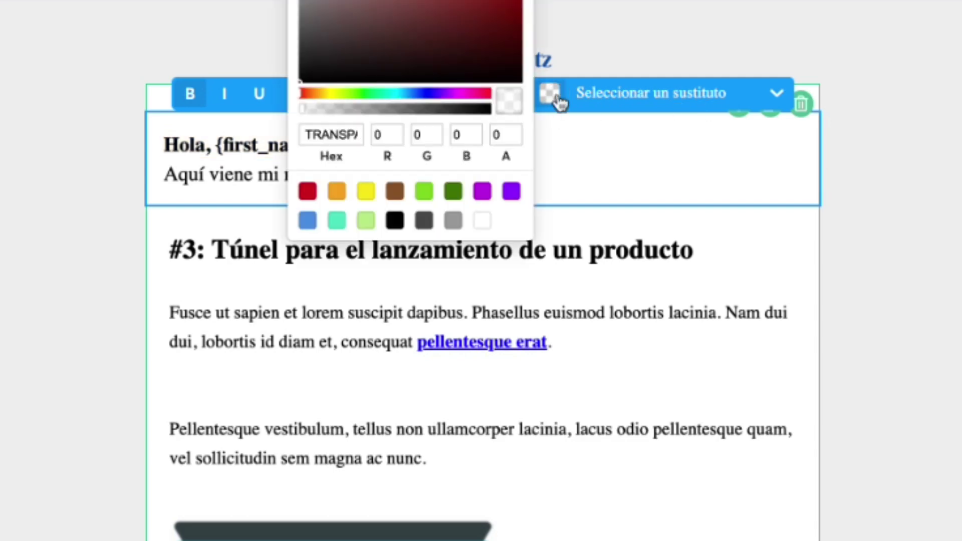
pyautogui.click(512, 192)
pyautogui.click(671, 189)
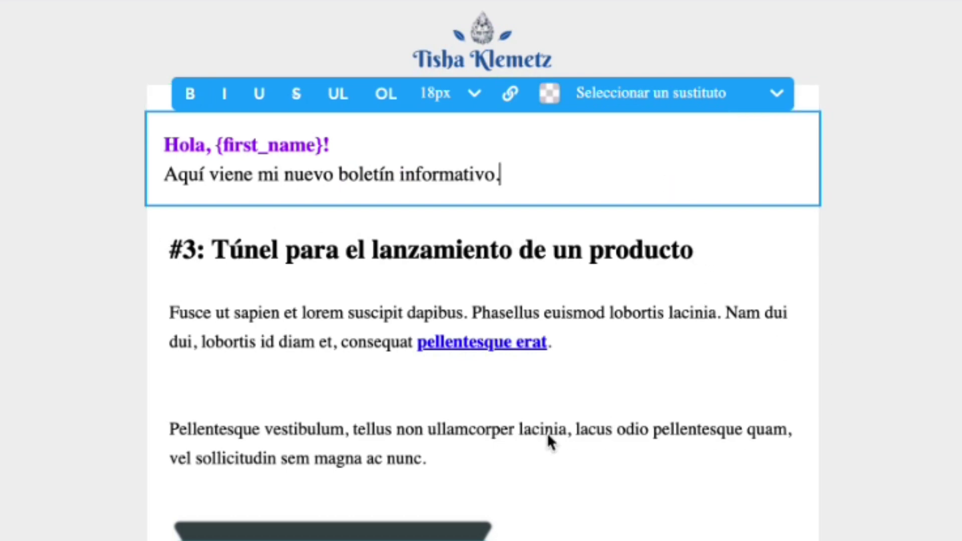
# - Save the email design changes and exit the visual editor to return to the newsletter settings
pyautogui.scroll(-10, 547, 433)
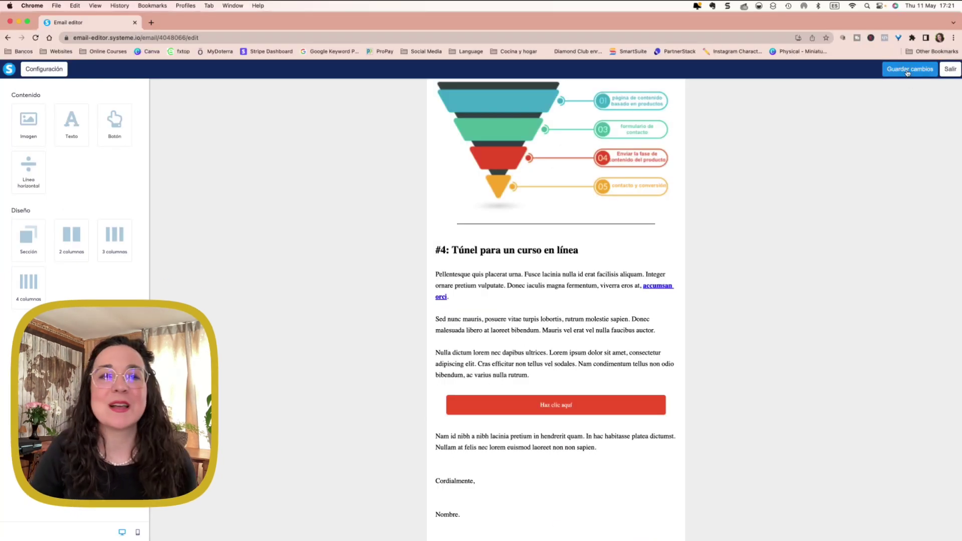
pyautogui.click(906, 70)
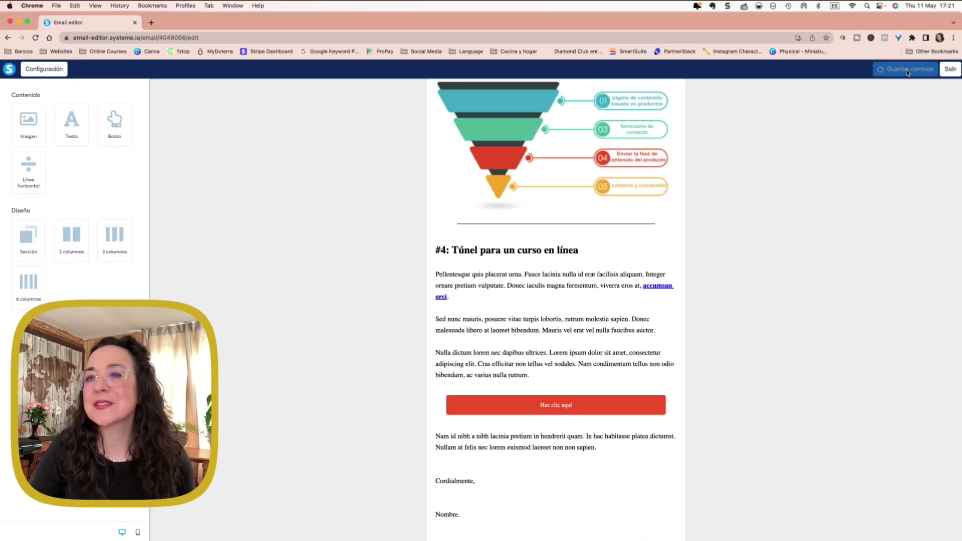
pyautogui.click(951, 70)
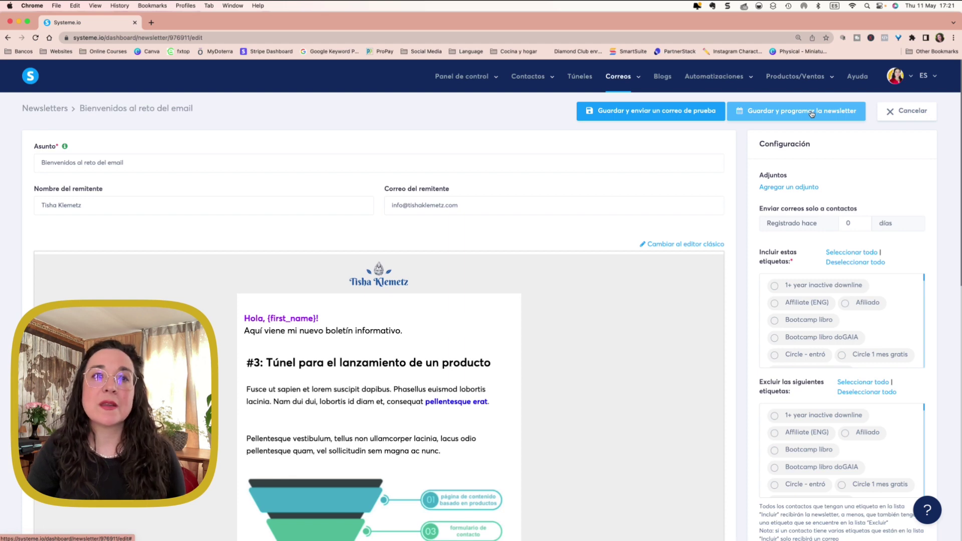
# - Include the tag "Reto email mayo23" as the newsletter's recipients
pyautogui.click(812, 112)
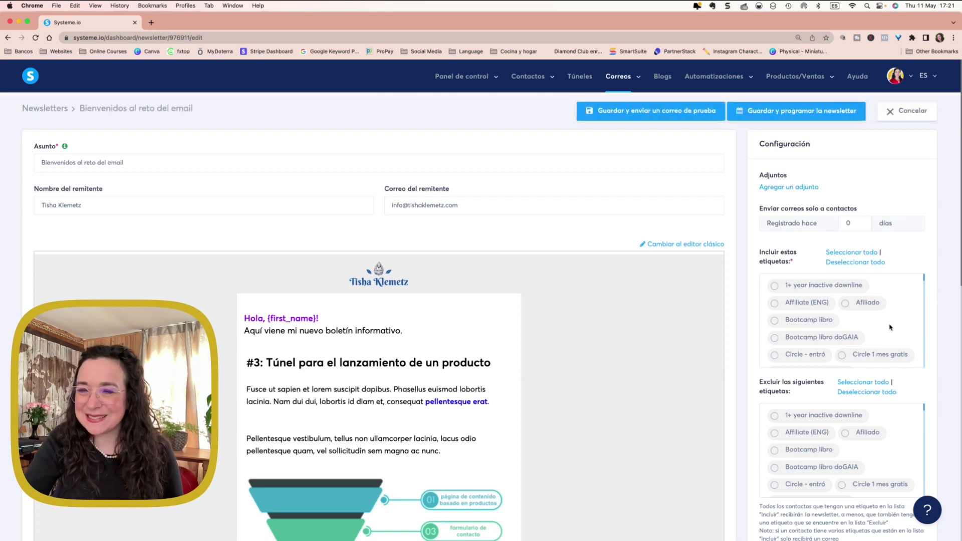
pyautogui.scroll(-5, 890, 327)
pyautogui.click(806, 354)
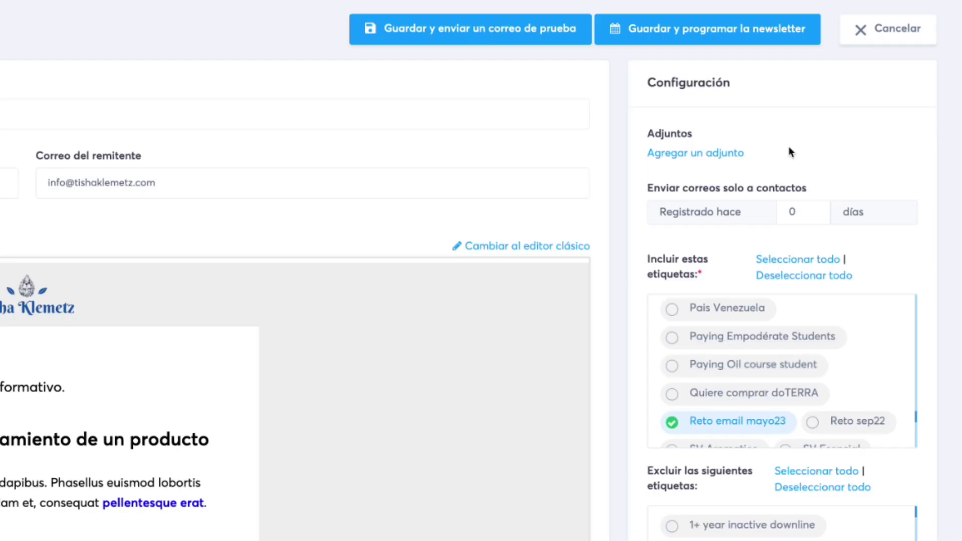
# - Save the newsletter for scheduling and open its send date and time for editing
pyautogui.click(780, 22)
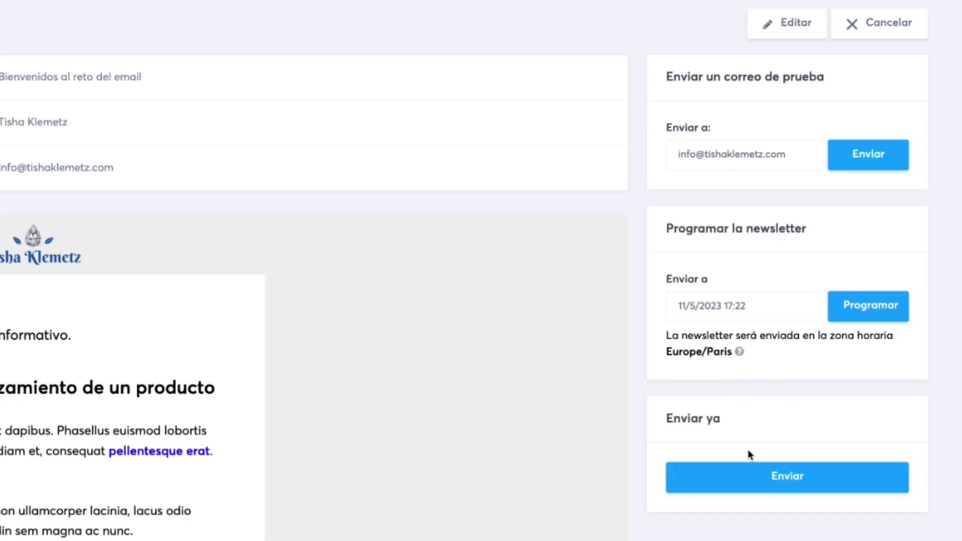
pyautogui.click(716, 299)
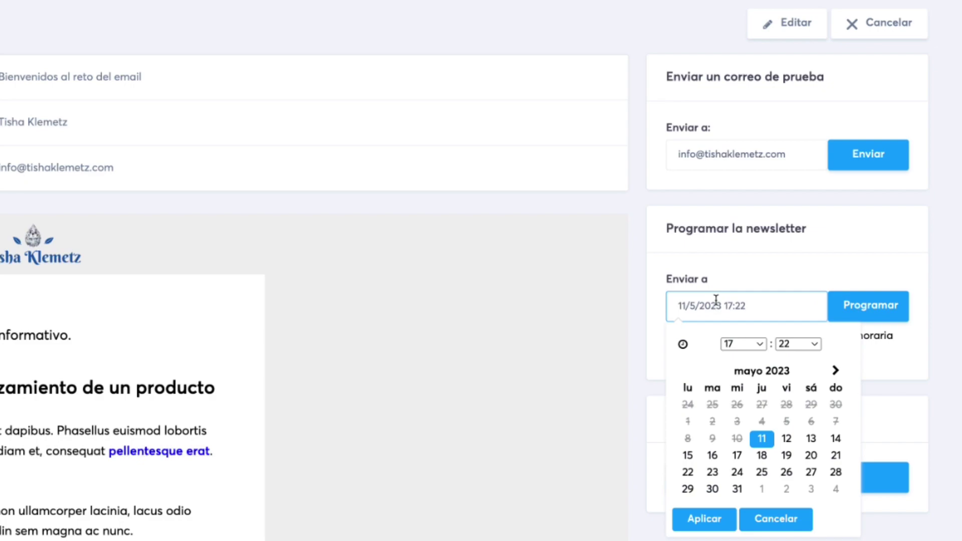